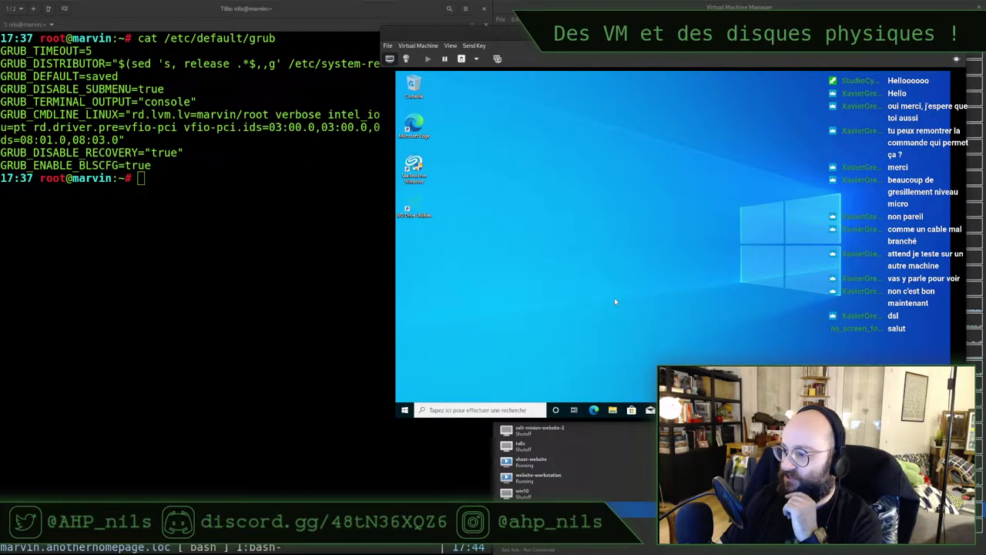
- Open Disk Management (Gestion des disques) through the Windows guest's computer management console and enlarge the console window
{"action": "left_click", "coordinate": [612, 409]}
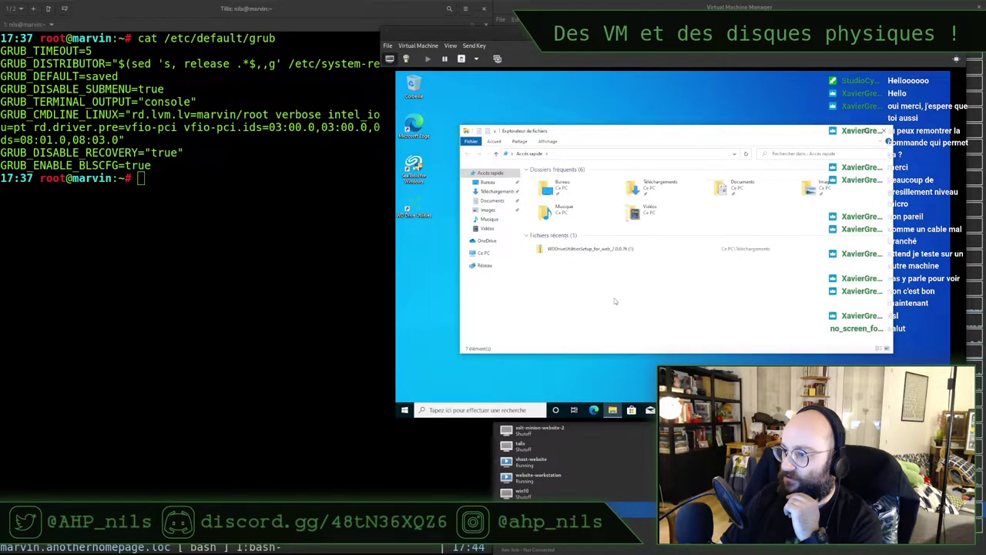
{"action": "right_click", "coordinate": [485, 255]}
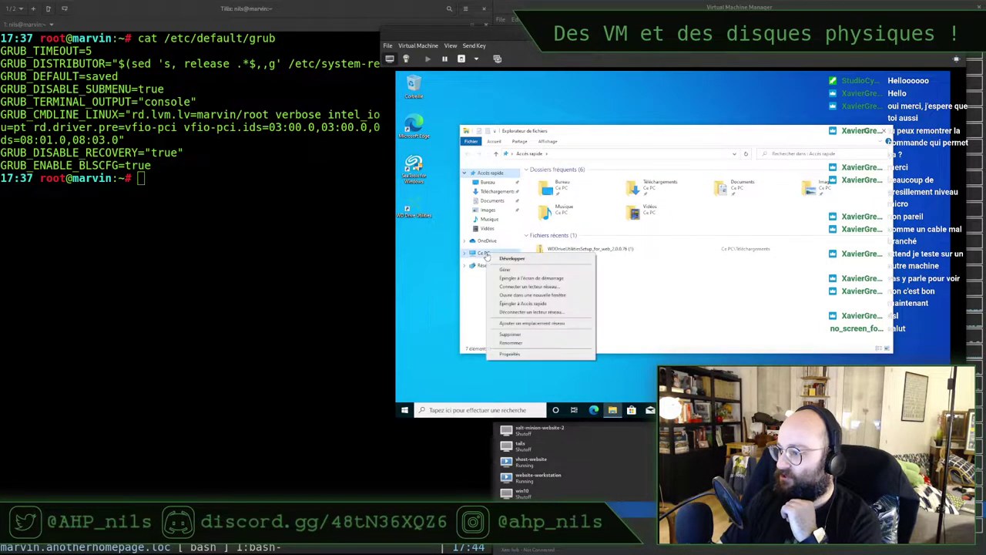
{"action": "left_click", "coordinate": [521, 272]}
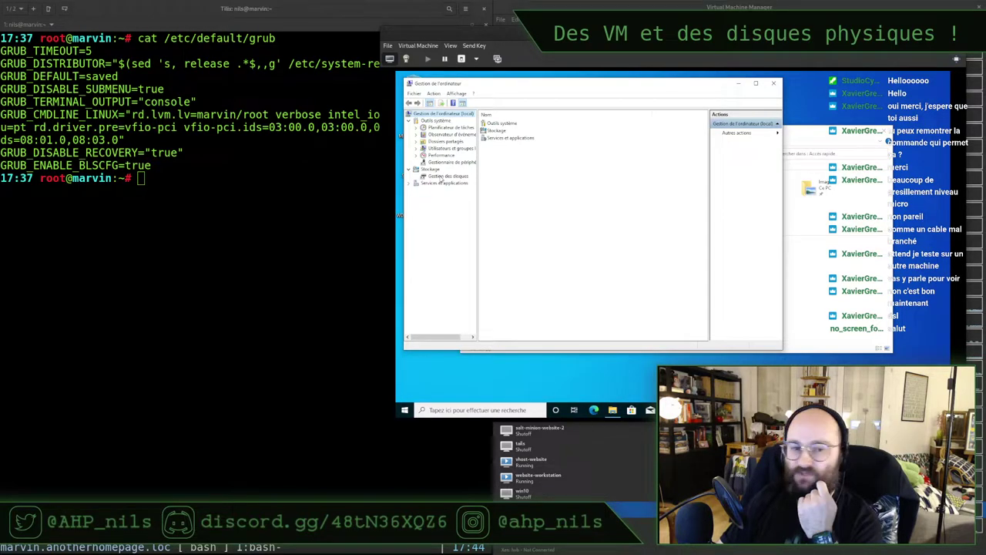
{"action": "left_click", "coordinate": [444, 176]}
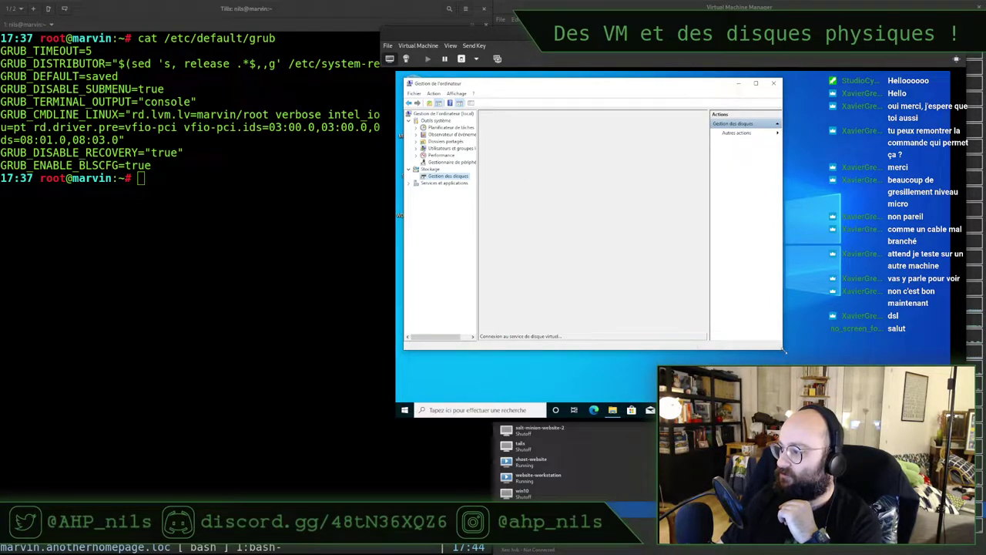
{"action": "left_click_drag", "start_coordinate": [784, 352], "coordinate": [824, 390]}
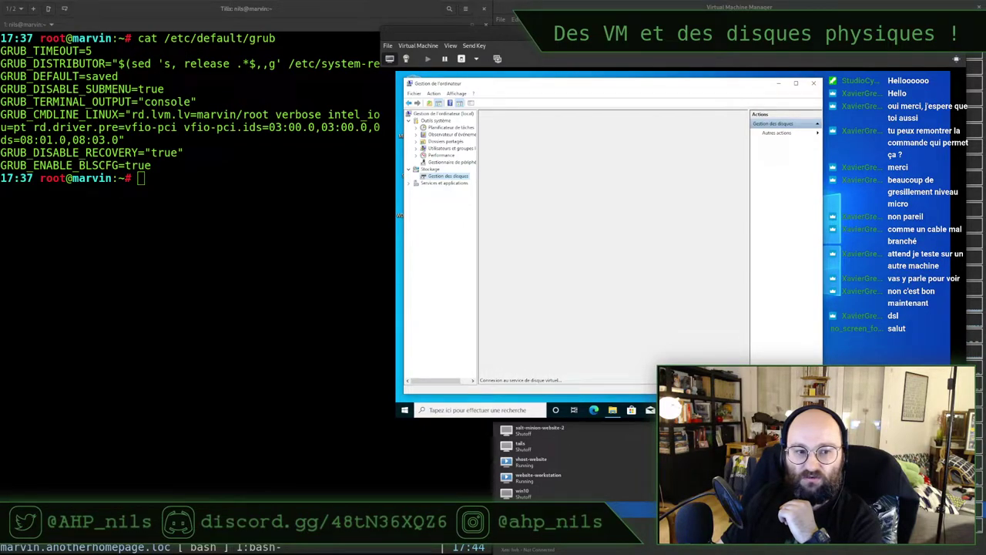
- Move the disk-passthrough window aside and collapse the machine list of the QEMU/KVM marvin connection
{"action": "left_click_drag", "start_coordinate": [792, 76], "coordinate": [433, 73]}
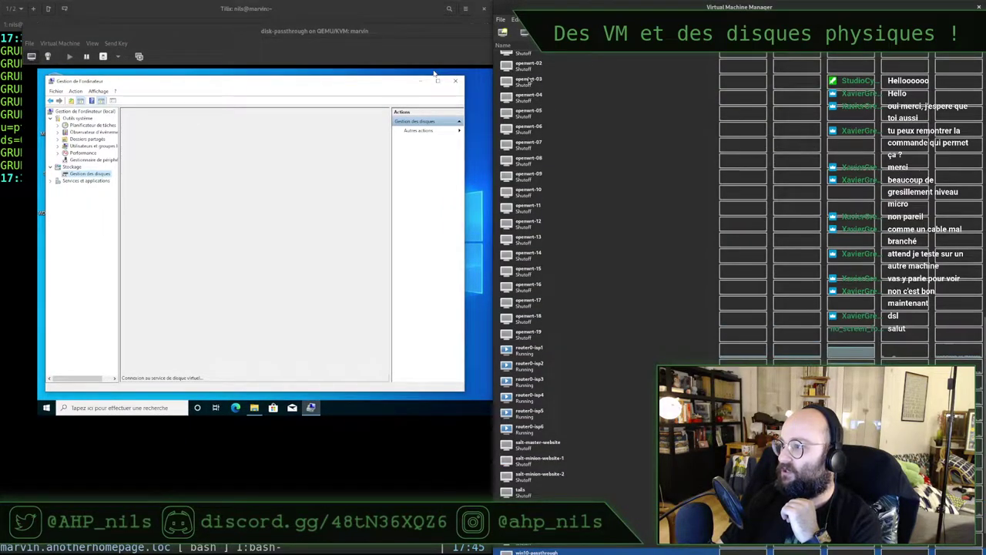
{"action": "scroll", "coordinate": [539, 91], "scroll_direction": "up", "scroll_amount": 7}
{"action": "scroll", "coordinate": [539, 91], "scroll_direction": "up", "scroll_amount": 7}
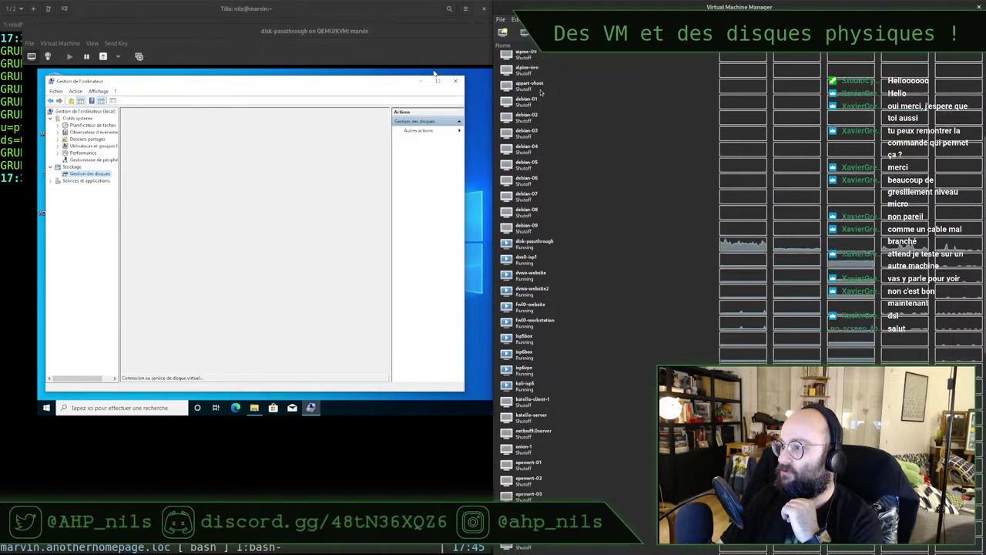
{"action": "double_click", "coordinate": [521, 110]}
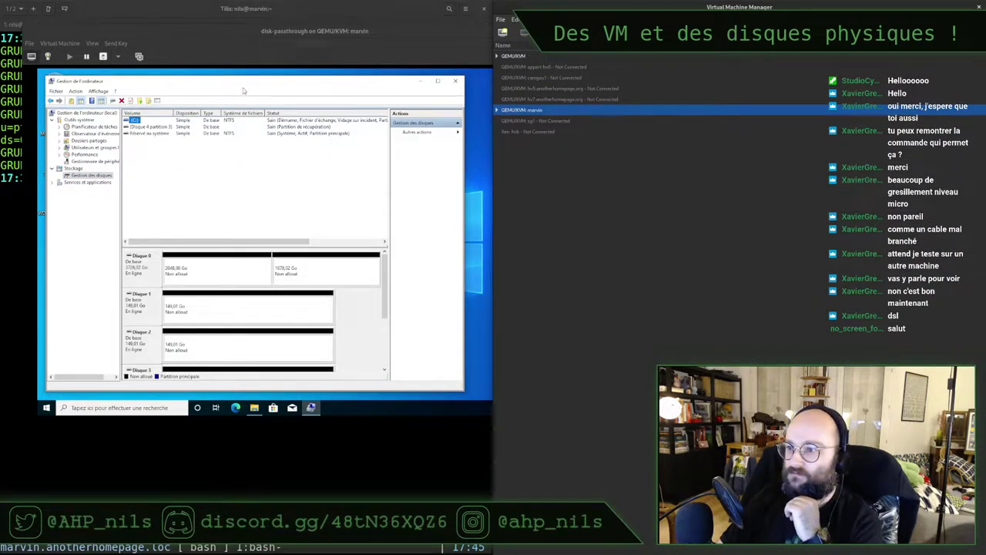
- Return to the disk-passthrough machine, enlarge Disk Management's graphical disk pane and look through its disks
{"action": "left_click", "coordinate": [243, 38]}
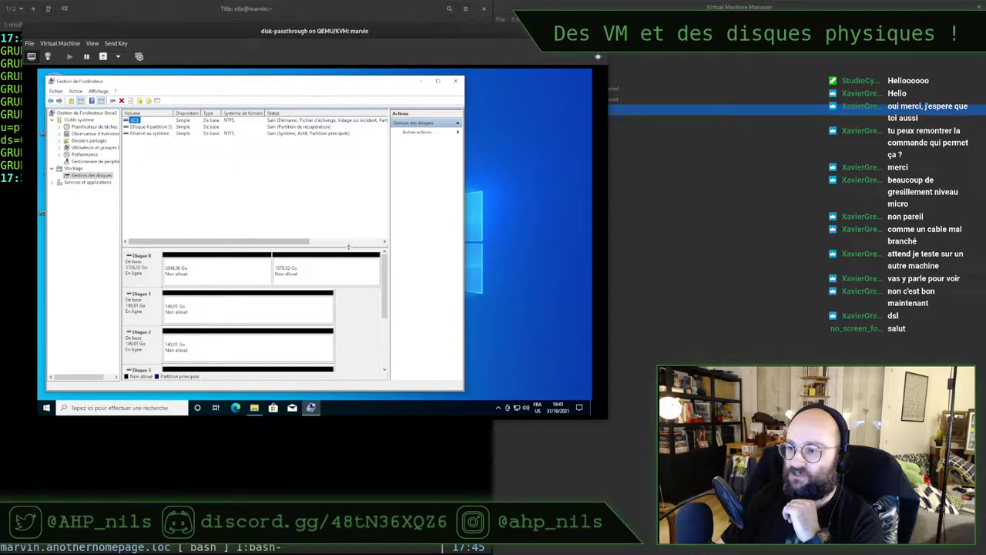
{"action": "left_click_drag", "start_coordinate": [348, 247], "coordinate": [338, 163]}
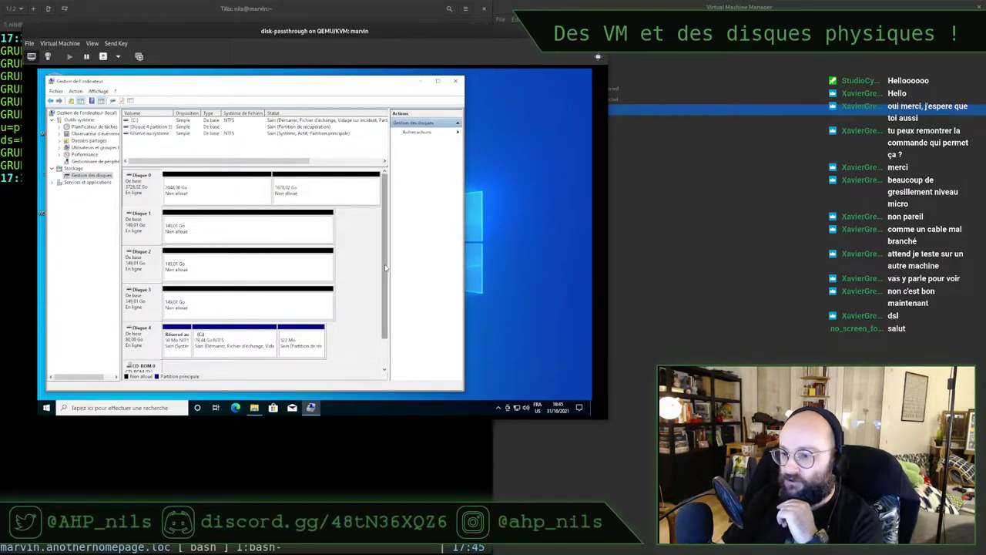
{"action": "scroll", "coordinate": [385, 264], "scroll_direction": "down", "scroll_amount": 1}
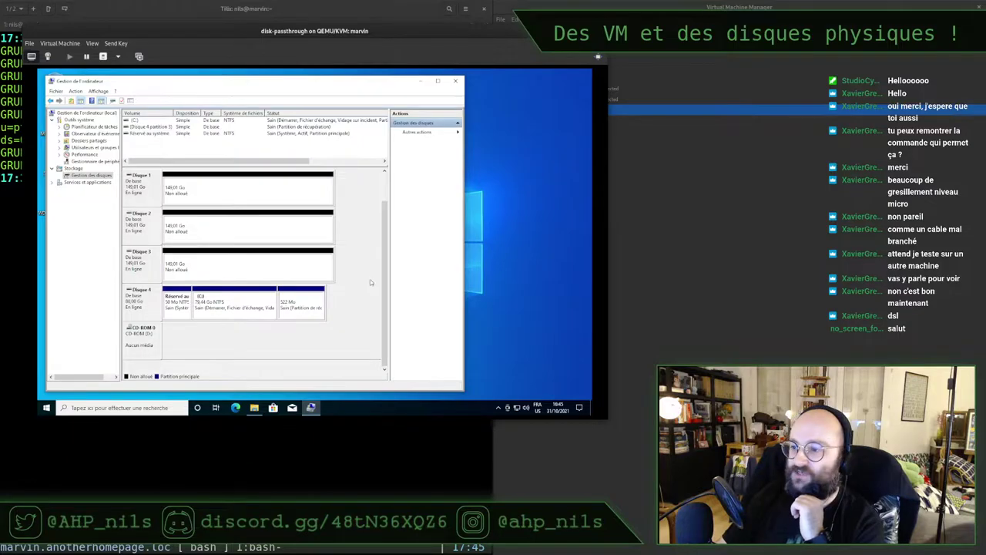
{"action": "scroll", "coordinate": [384, 186], "scroll_direction": "up", "scroll_amount": 1}
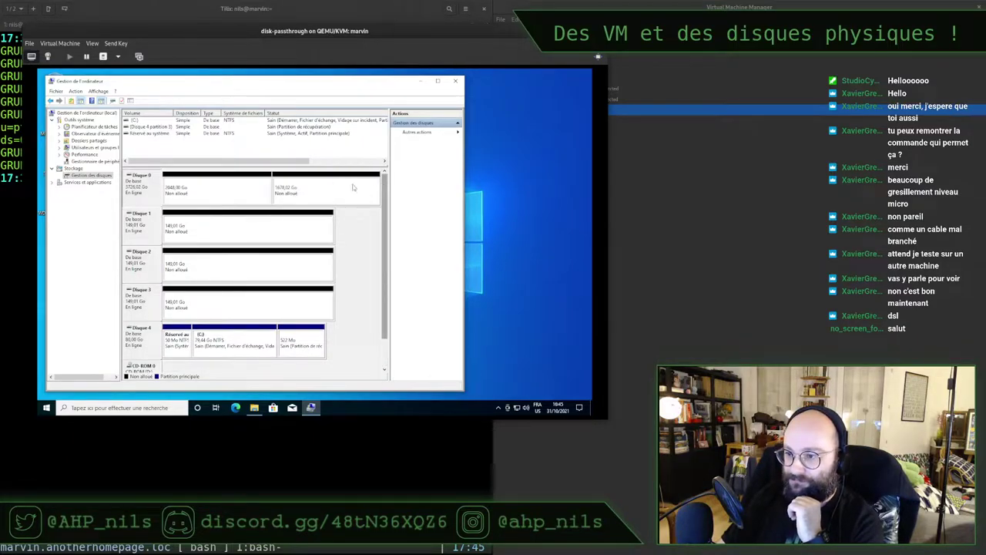
- Check the general device properties of Disque 1 for its model and close them
{"action": "right_click", "coordinate": [145, 230]}
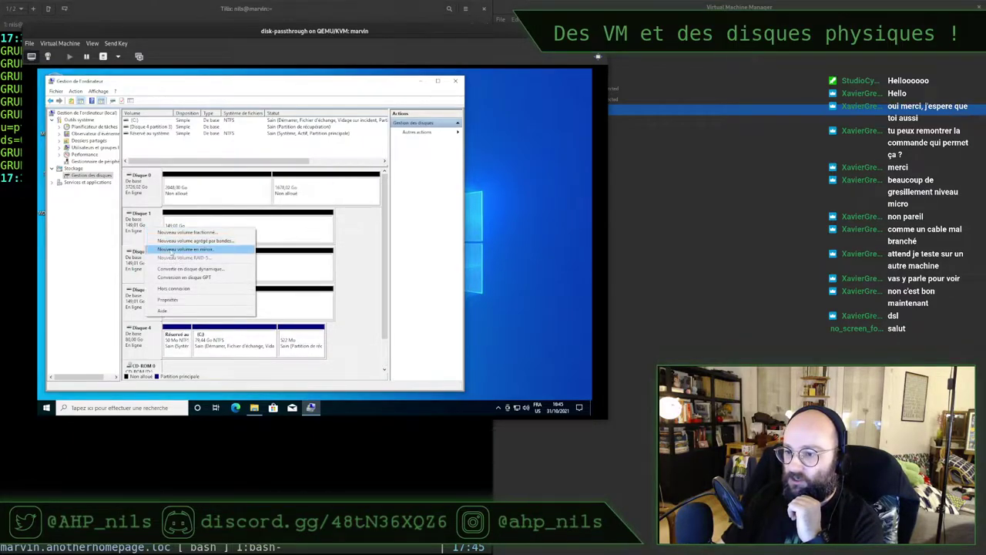
{"action": "left_click", "coordinate": [181, 299]}
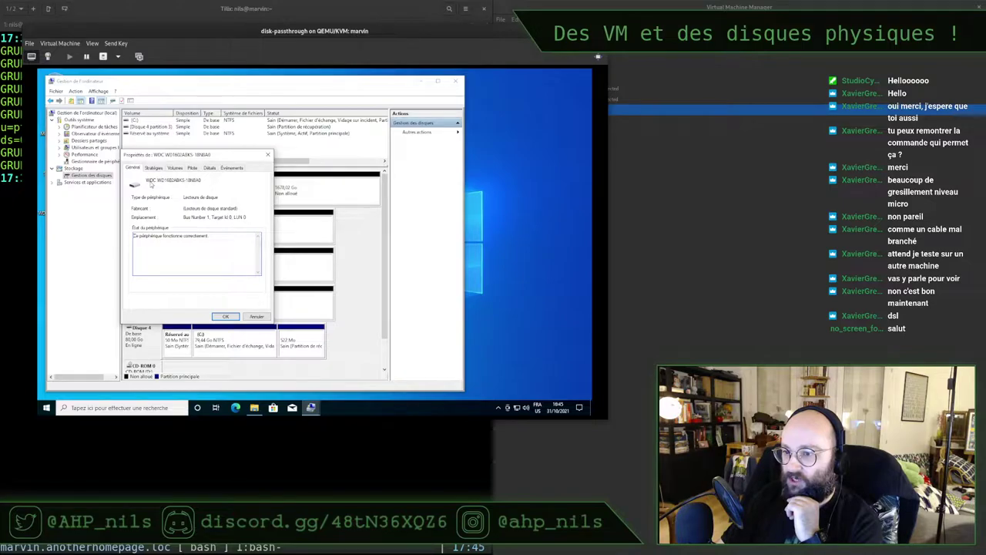
{"action": "left_click", "coordinate": [267, 155]}
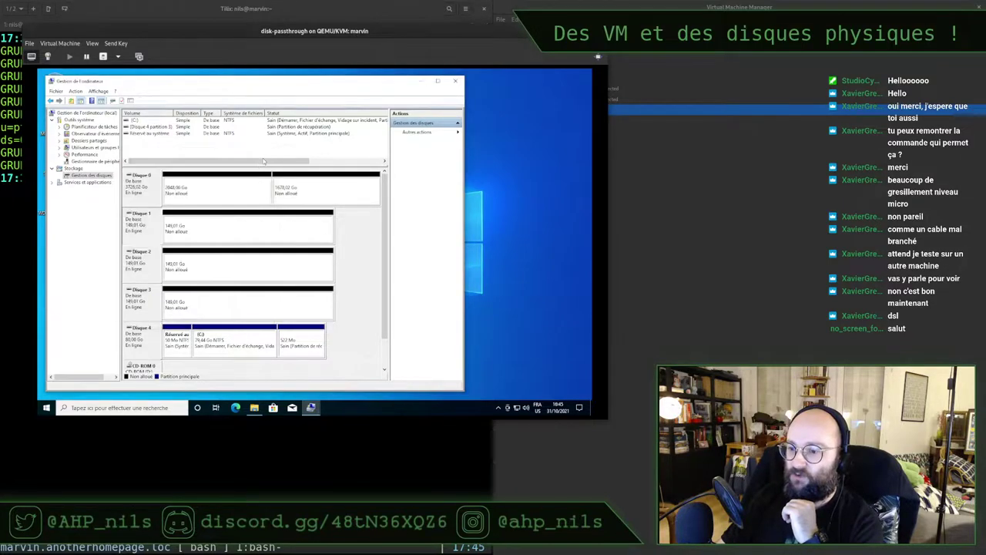
- Inspect the general, policy, volume and driver properties of Disque 4, the Windows system disk
{"action": "right_click", "coordinate": [148, 333]}
{"action": "left_click", "coordinate": [171, 314]}
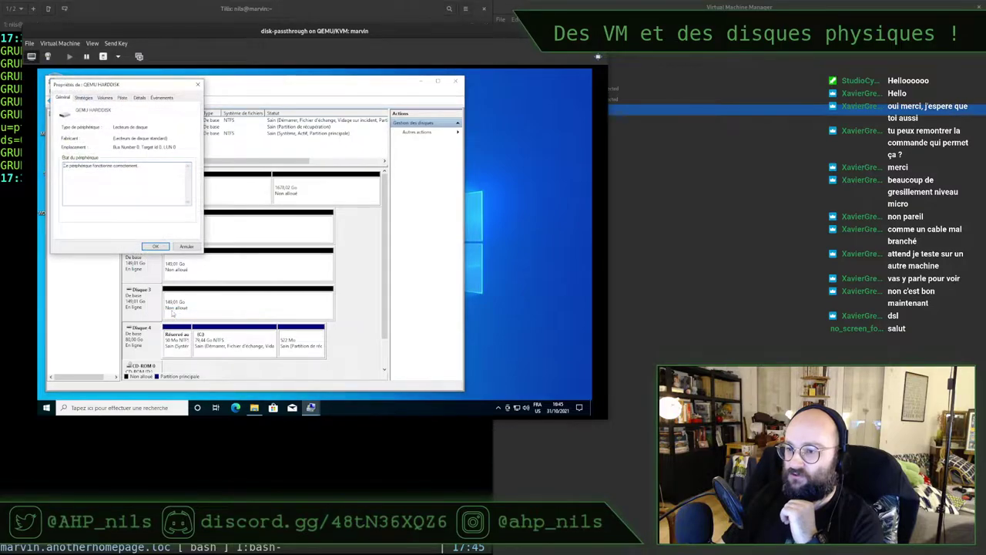
{"action": "left_click", "coordinate": [88, 101]}
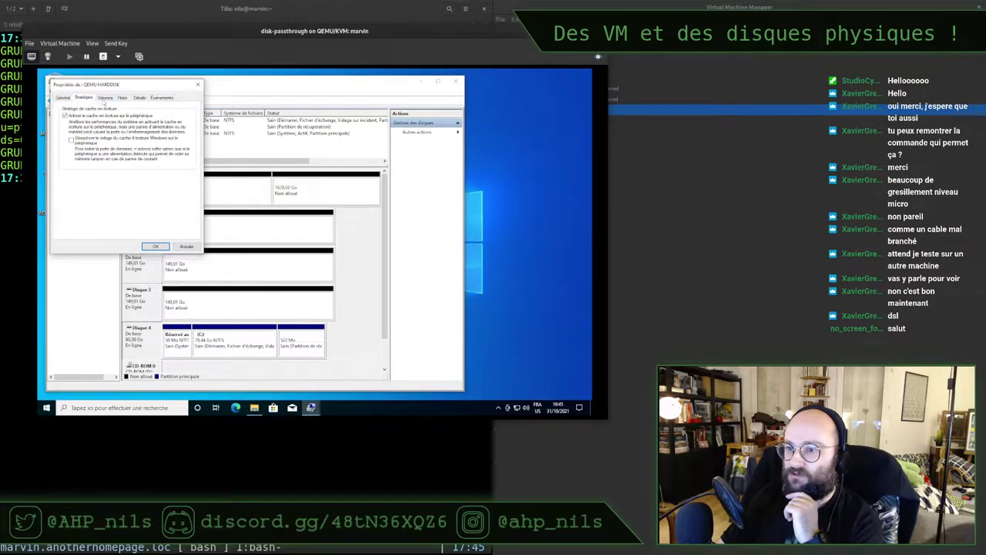
{"action": "left_click", "coordinate": [106, 100]}
{"action": "left_click", "coordinate": [123, 99]}
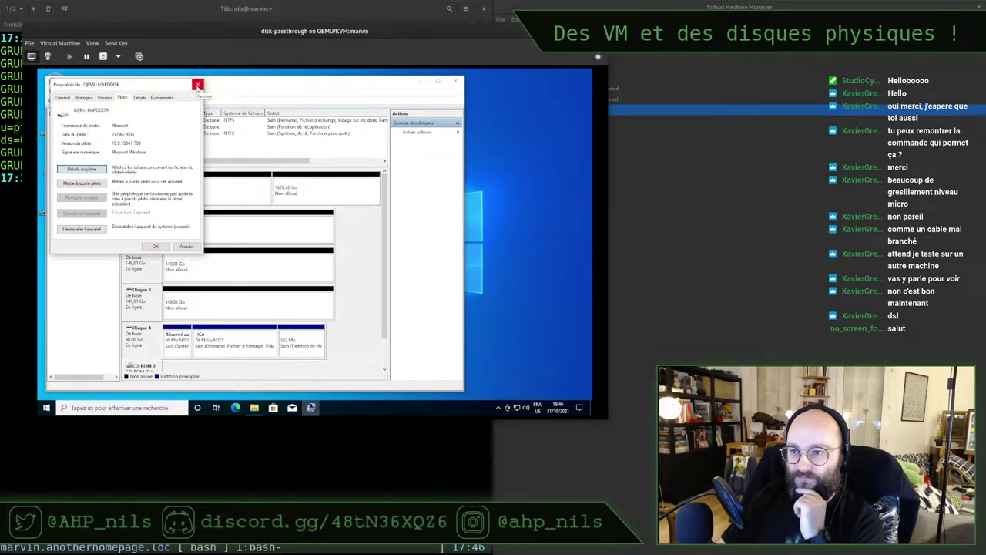
{"action": "left_click", "coordinate": [198, 85]}
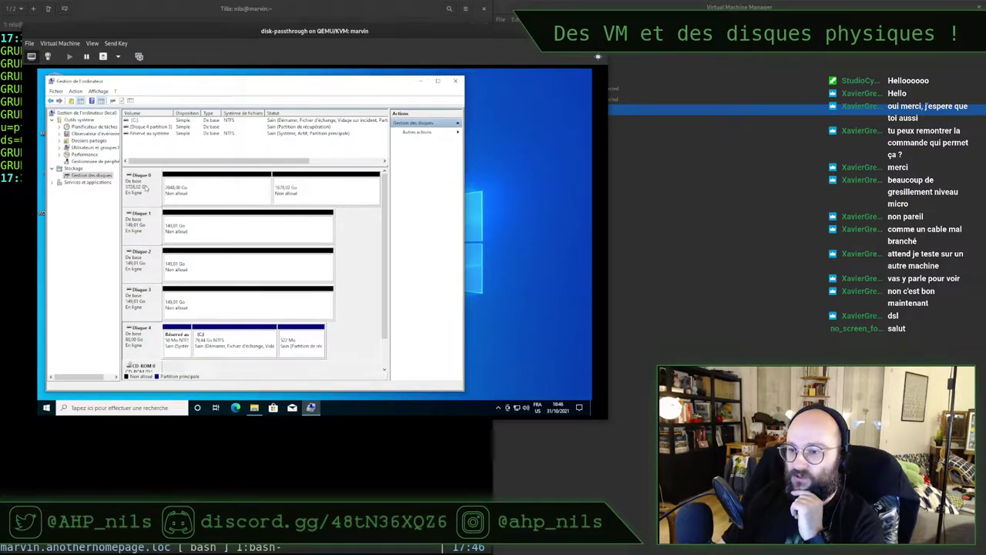
- Review the device model and location of Disque 1 once more for comparison with the system disk
{"action": "right_click", "coordinate": [145, 224]}
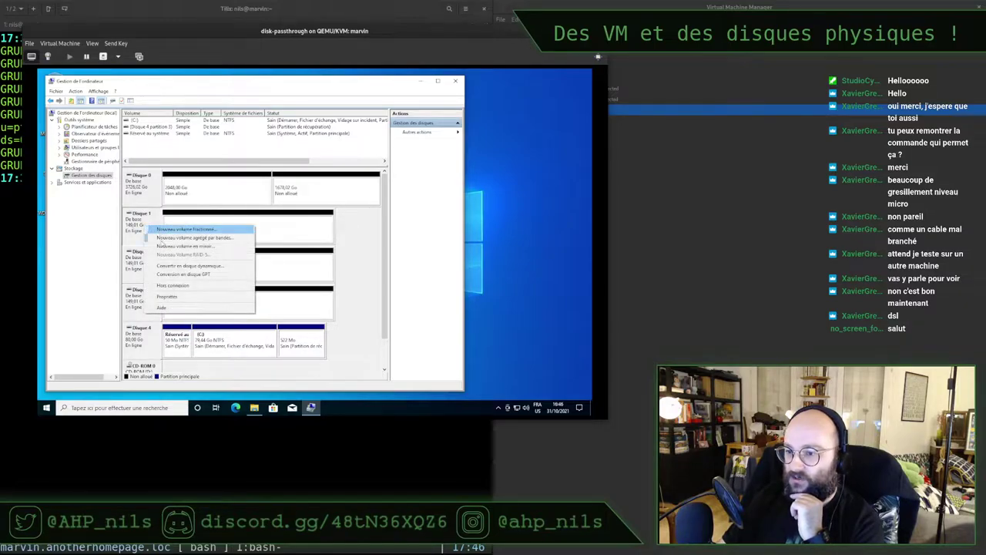
{"action": "left_click", "coordinate": [177, 295]}
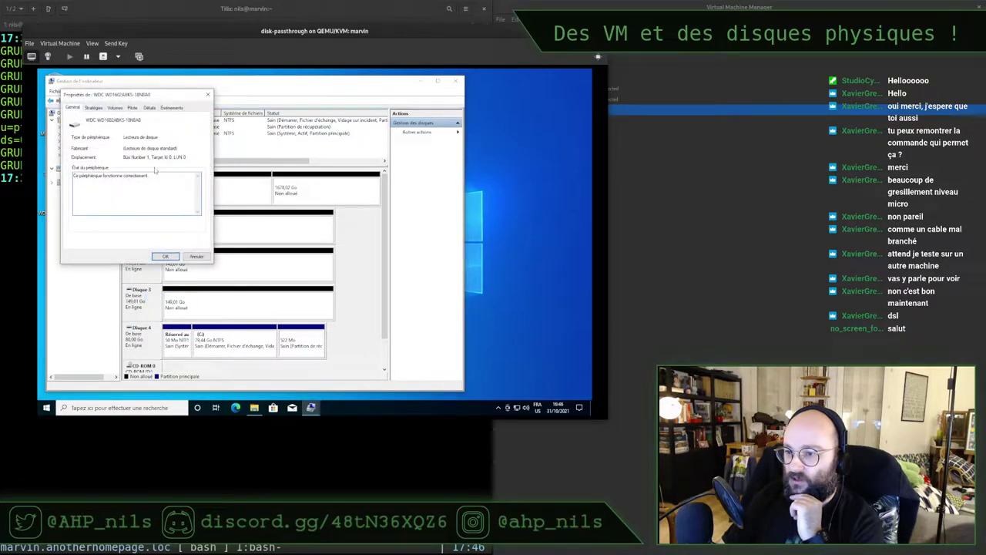
{"action": "left_click", "coordinate": [207, 95]}
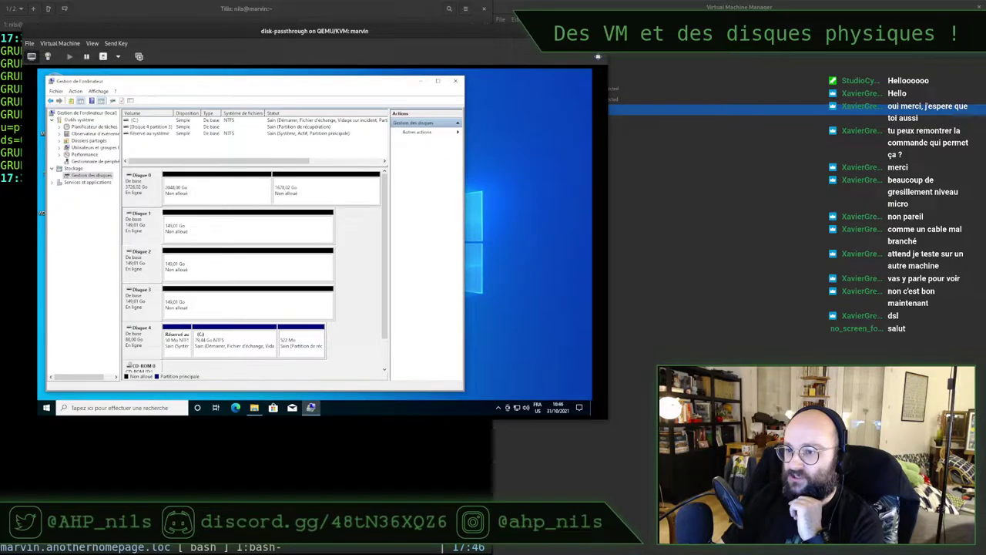
- Inspect the general, volume and driver properties of Disque 2
{"action": "right_click", "coordinate": [158, 269]}
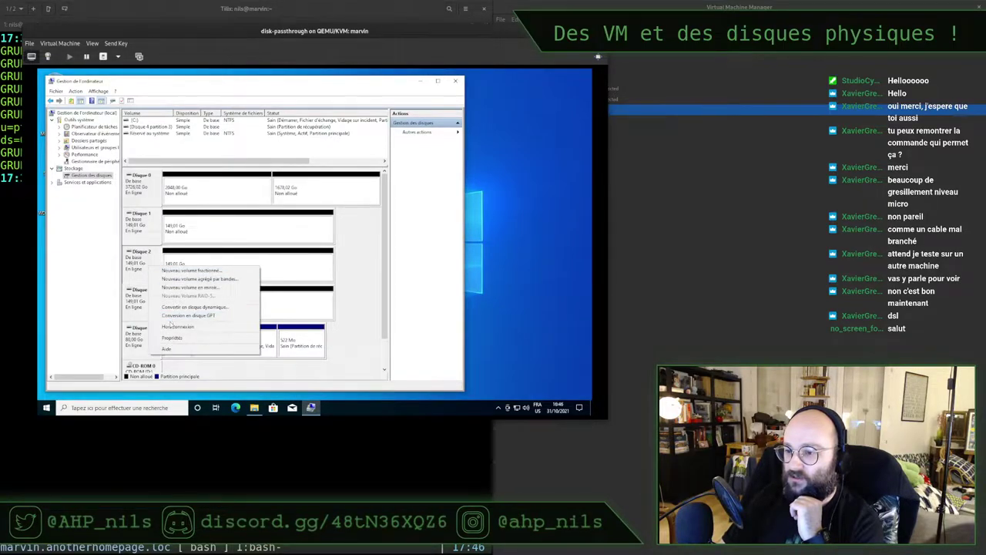
{"action": "left_click", "coordinate": [172, 337]}
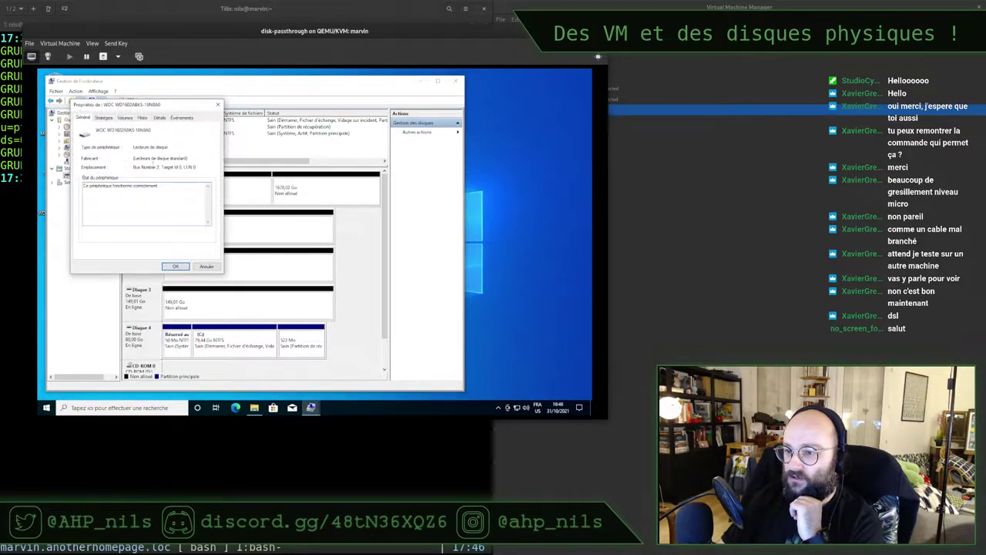
{"action": "left_click", "coordinate": [128, 119]}
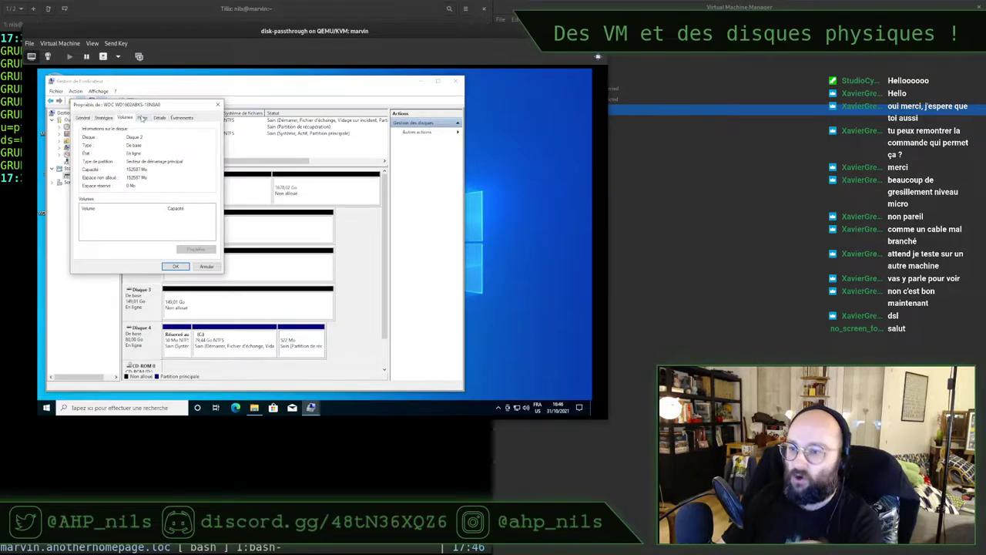
{"action": "left_click", "coordinate": [142, 118]}
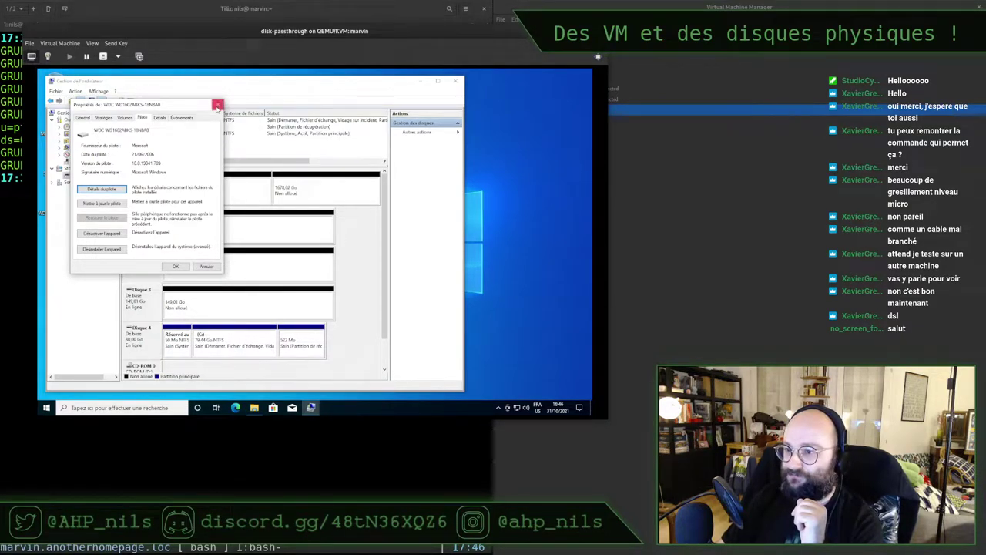
{"action": "left_click", "coordinate": [218, 104]}
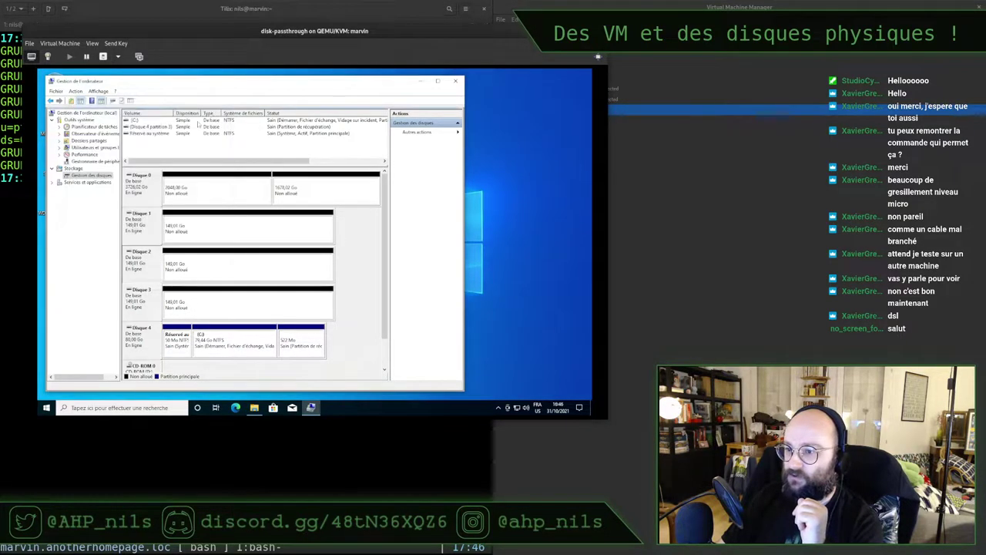
- Inspect the general, policy, volume and driver properties of Disque 3
{"action": "right_click", "coordinate": [148, 304]}
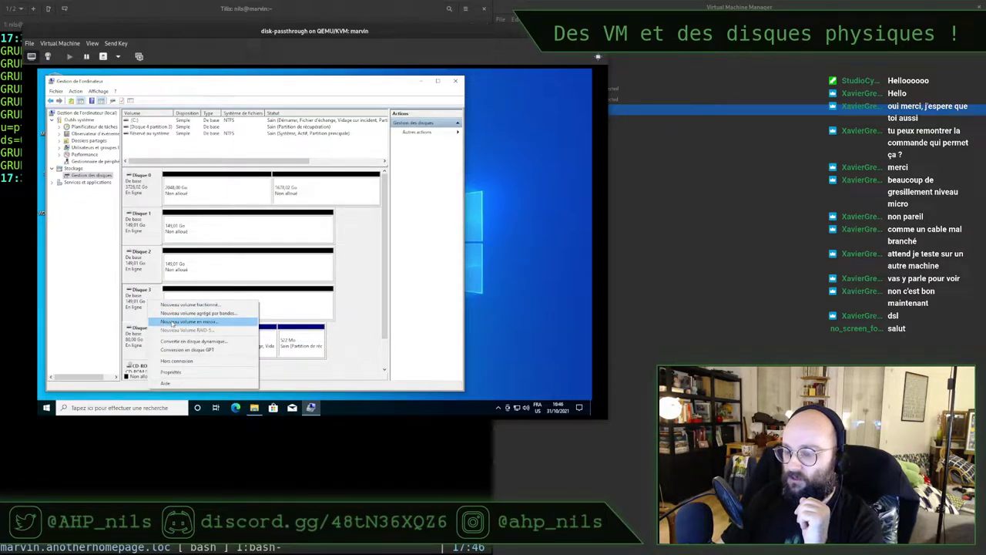
{"action": "left_click", "coordinate": [170, 371]}
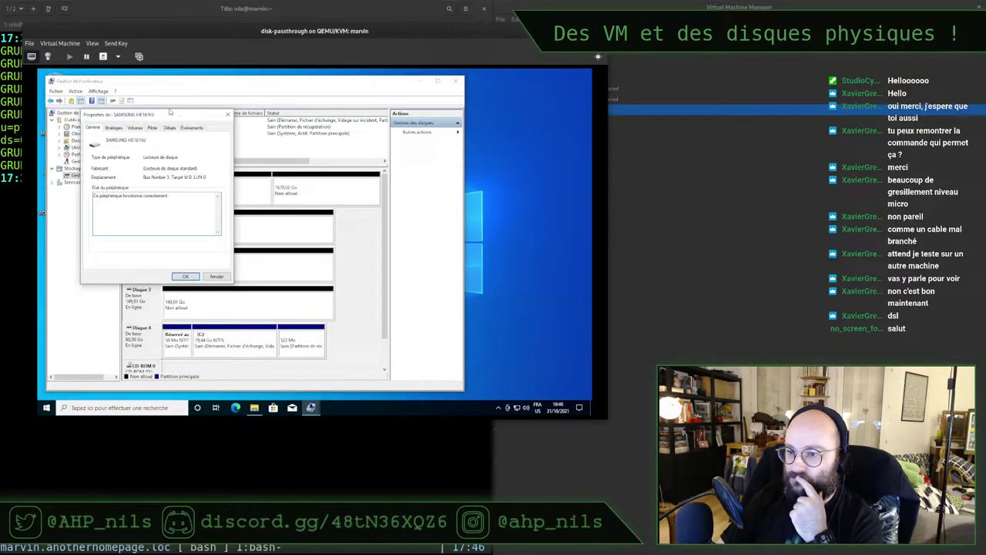
{"action": "left_click", "coordinate": [115, 128]}
{"action": "left_click", "coordinate": [135, 128]}
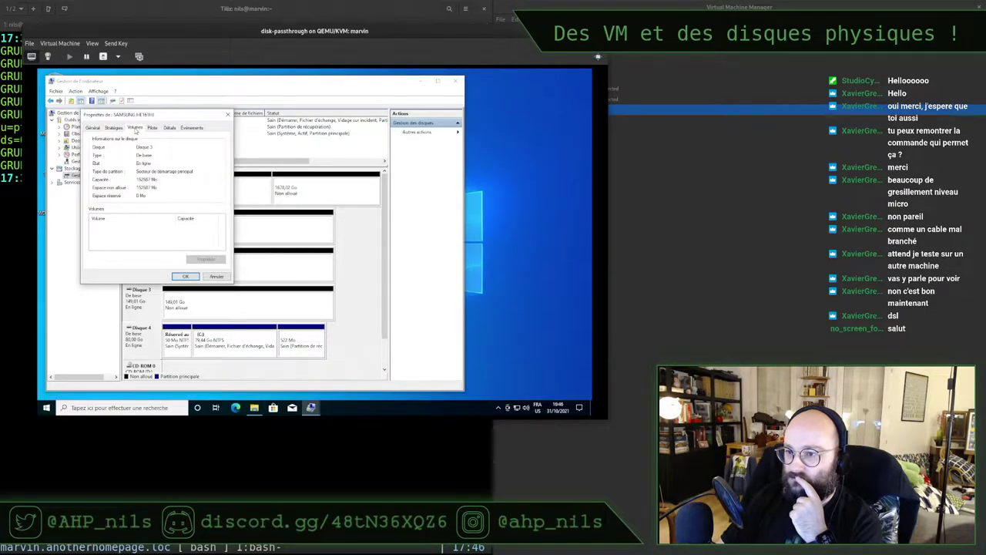
{"action": "left_click", "coordinate": [151, 128]}
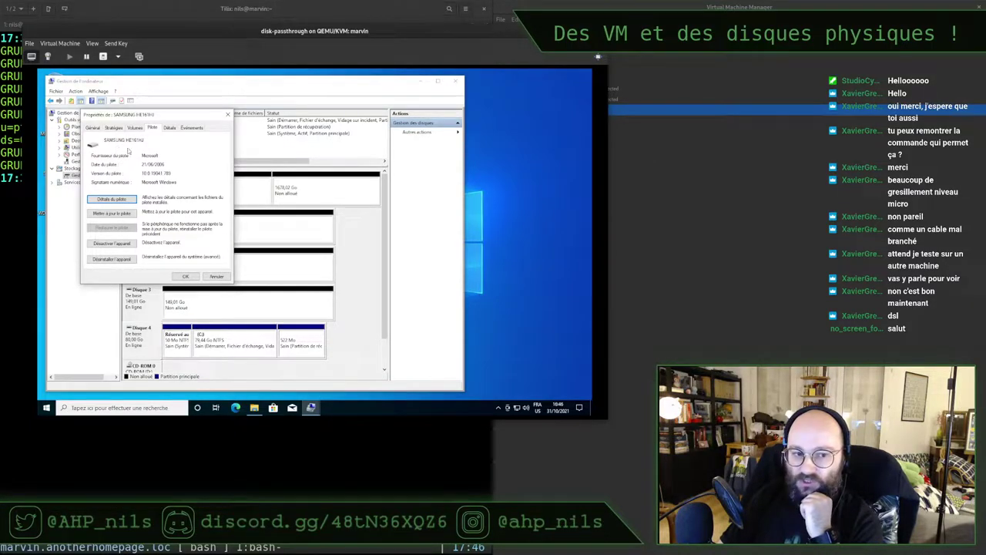
{"action": "left_click", "coordinate": [186, 278]}
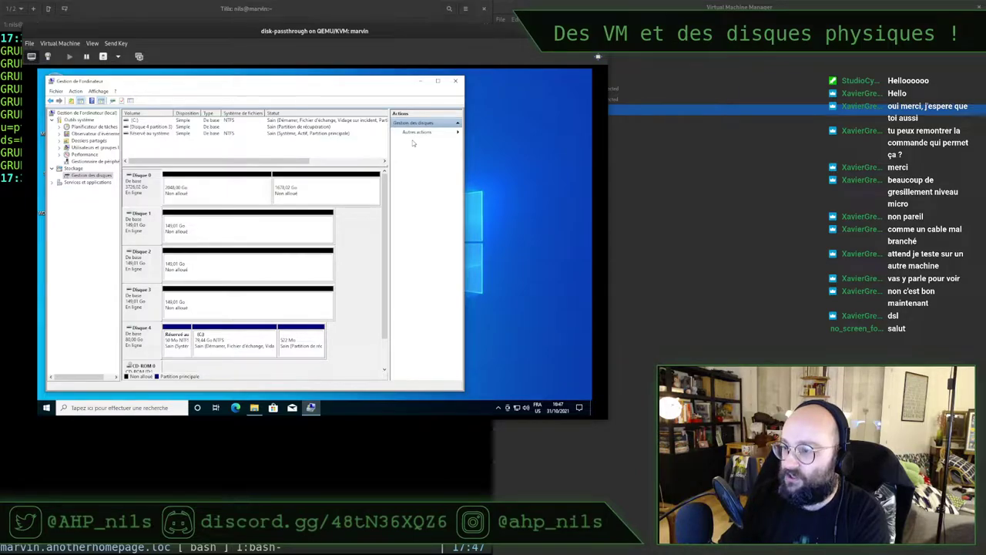
- Minimize the computer management console and show the hardware details of the disk-passthrough virtual machine
{"action": "left_click", "coordinate": [422, 83]}
{"action": "left_click", "coordinate": [56, 163]}
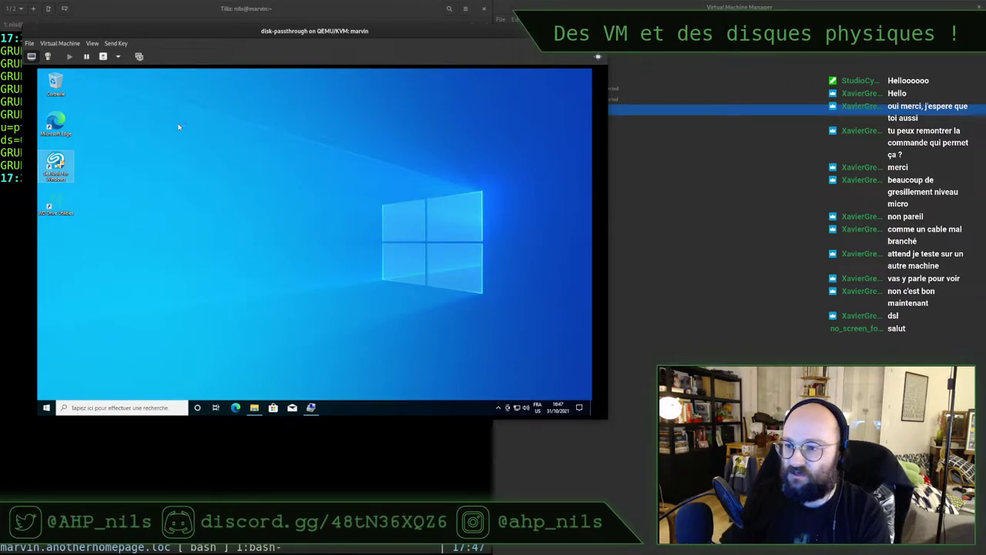
{"action": "left_click", "coordinate": [178, 126]}
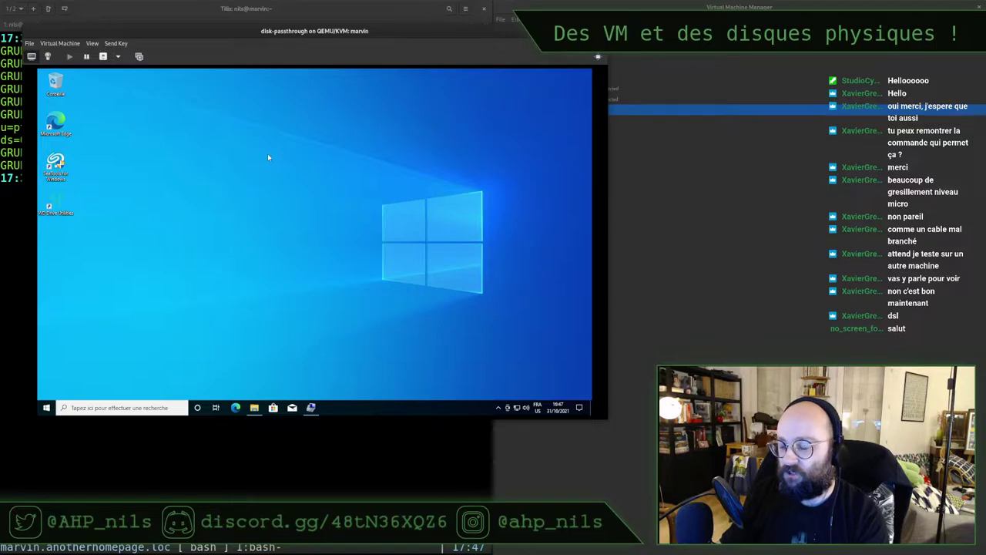
{"action": "left_click", "coordinate": [47, 57]}
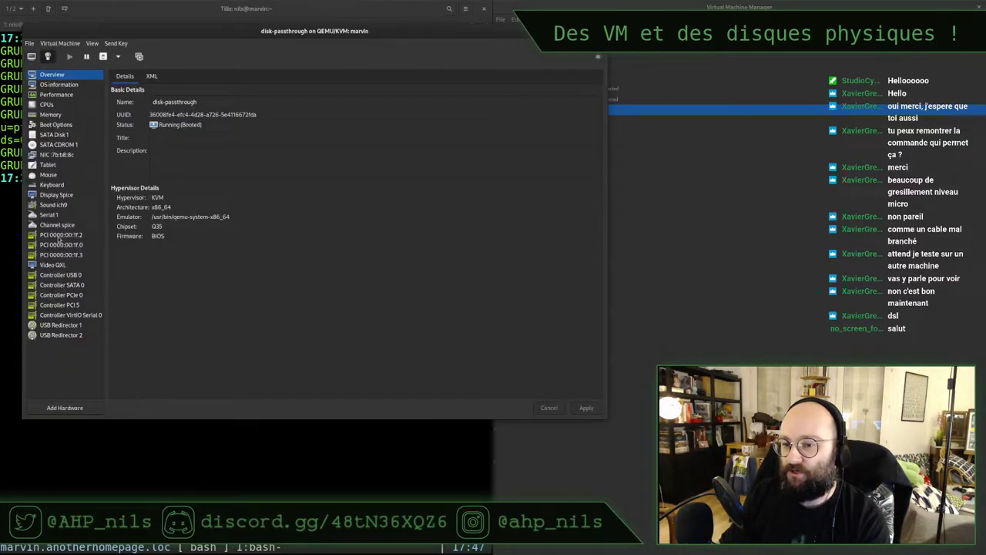
- Check the USB Redirector 1 details of the disk-passthrough virtual machine and return to its graphical console
{"action": "left_click", "coordinate": [63, 325]}
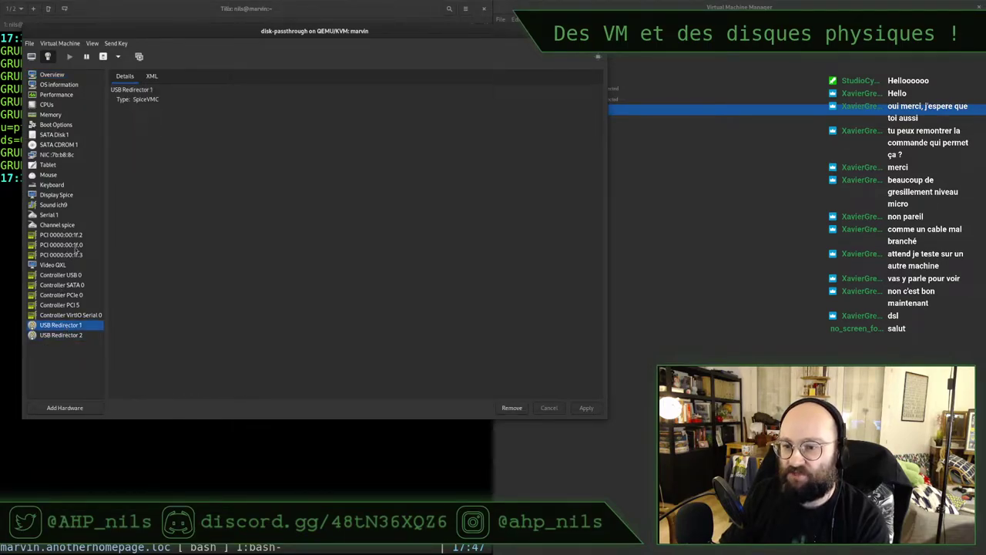
{"action": "left_click", "coordinate": [33, 61]}
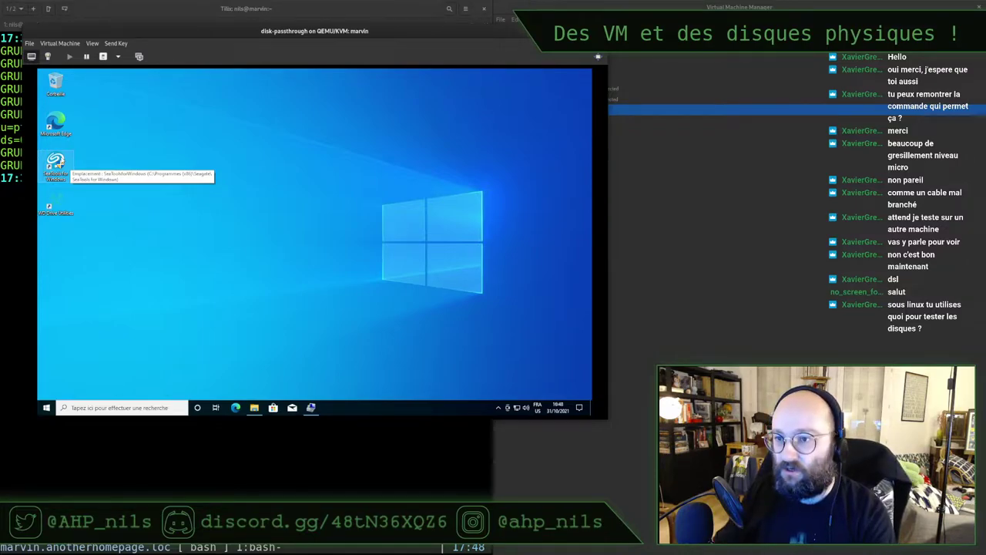
- Move the virtual machine window off the terminal and search the command history for smartctl in the other tmux window
{"action": "left_click_drag", "start_coordinate": [191, 37], "coordinate": [393, 41]}
{"action": "left_click", "coordinate": [155, 146]}
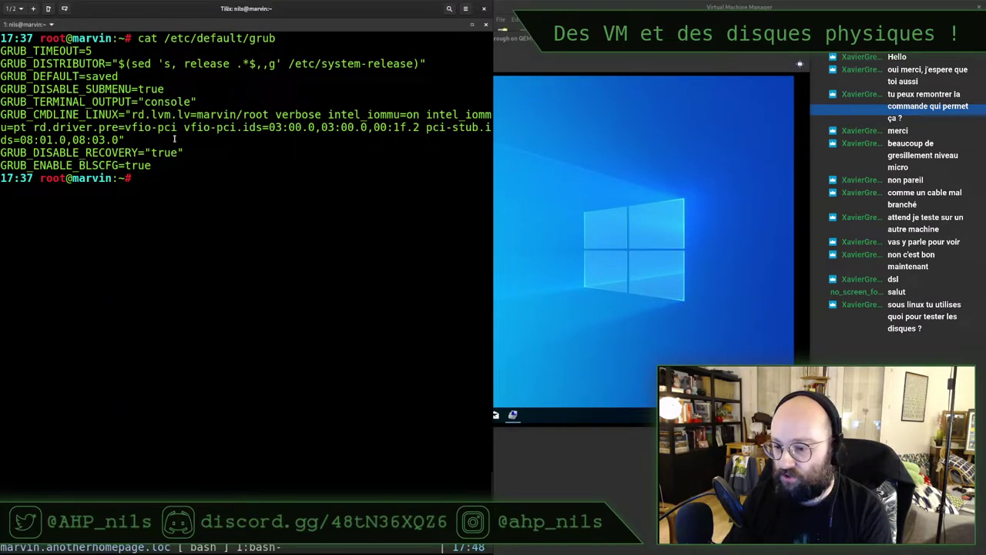
{"action": "key", "text": "ctrl+b"}
{"action": "key", "text": "n"}
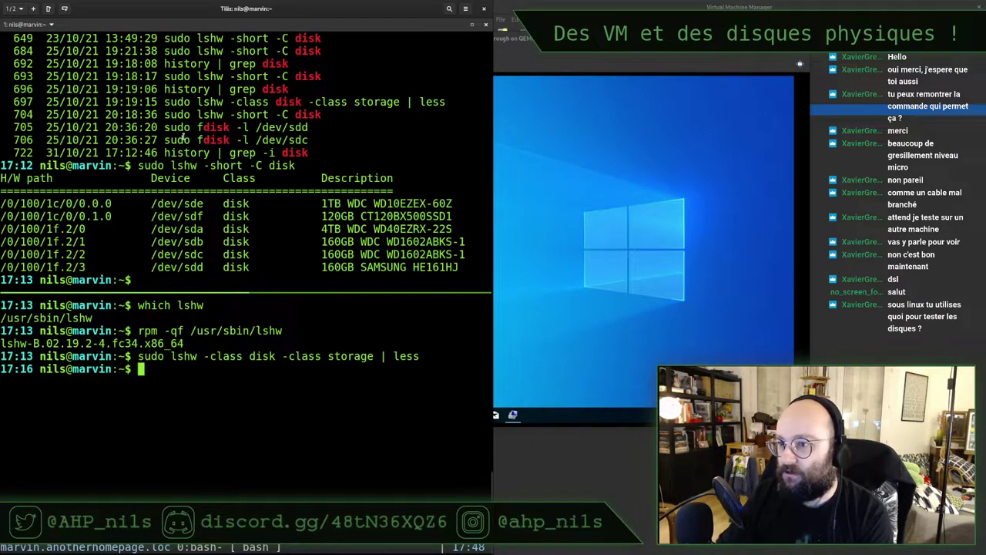
{"action": "type", "text": "history | grep "}
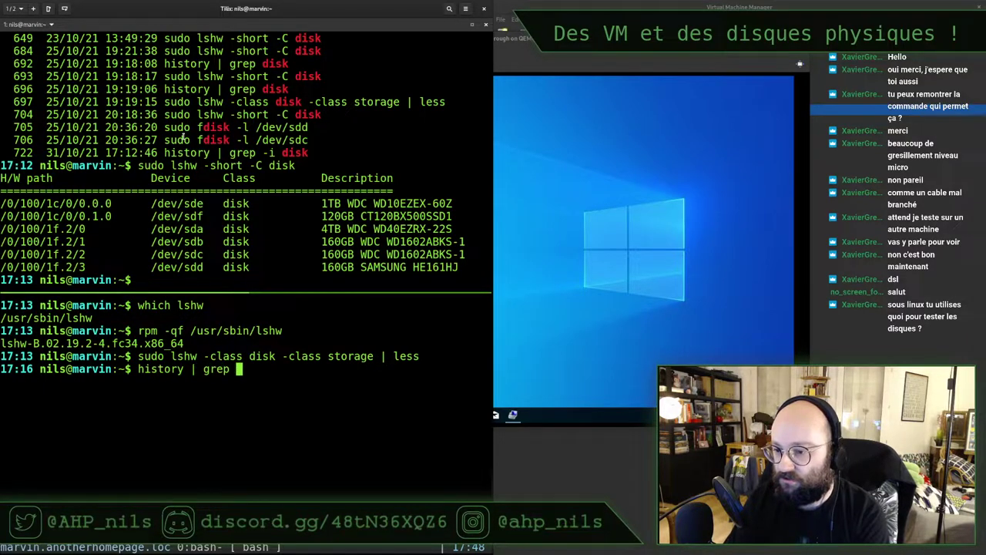
{"action": "type", "text": "smartctl"}
{"action": "key", "text": "Return"}
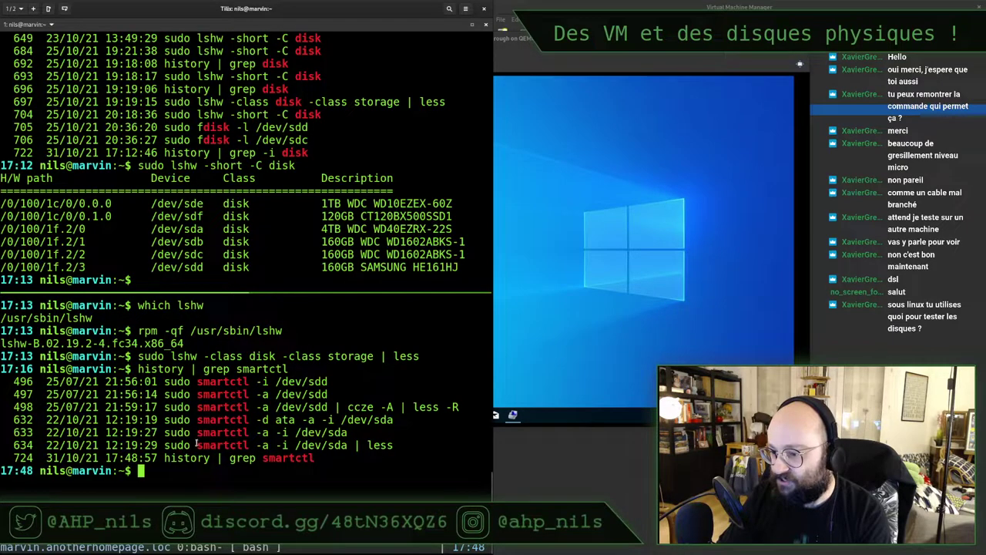
- Try the past command "sudo smartctl -a -i /dev/sda | less" on a cleared terminal and close its output
{"action": "left_click_drag", "start_coordinate": [165, 445], "coordinate": [393, 446]}
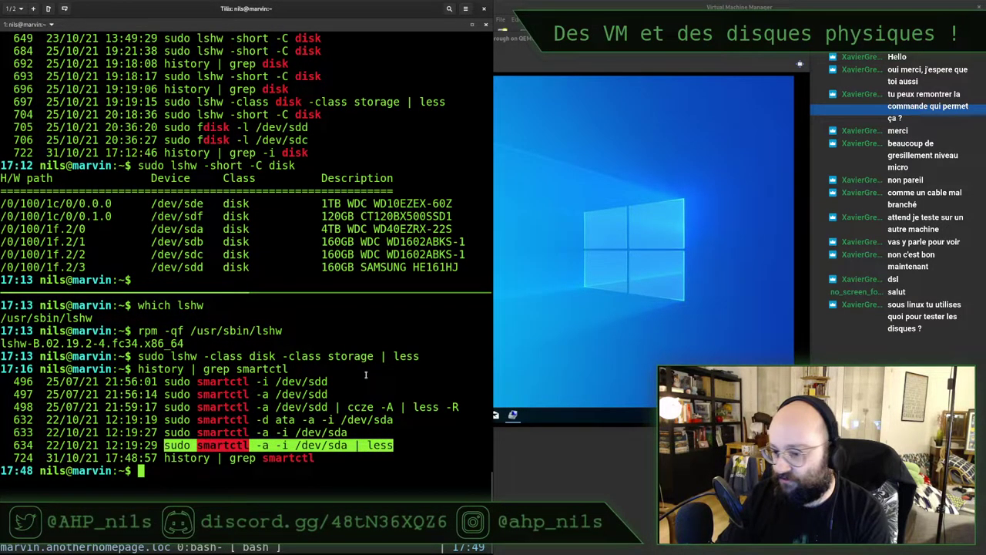
{"action": "key", "text": "ctrl+l"}
{"action": "middle_click", "coordinate": [319, 204]}
{"action": "key", "text": "Return"}
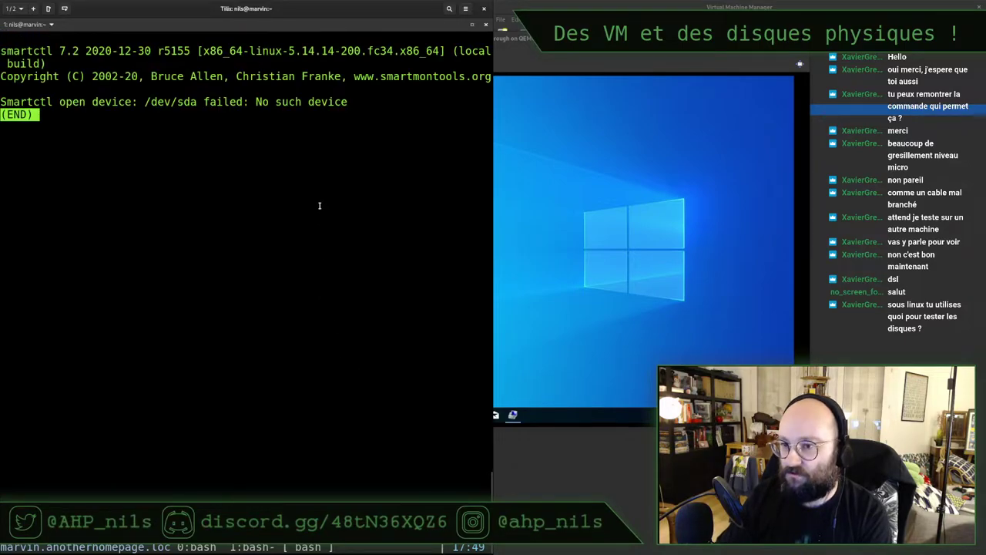
{"action": "key", "text": "q"}
- Try the same smartctl query on /dev/sdb and close its output
{"action": "key", "text": "Up"}
{"action": "key", "text": "Left"}
{"action": "key", "text": "Left"}
{"action": "key", "text": "Left"}
{"action": "key", "text": "Left"}
{"action": "key", "text": "Left"}
{"action": "key", "text": "Left"}
{"action": "key", "text": "Left"}
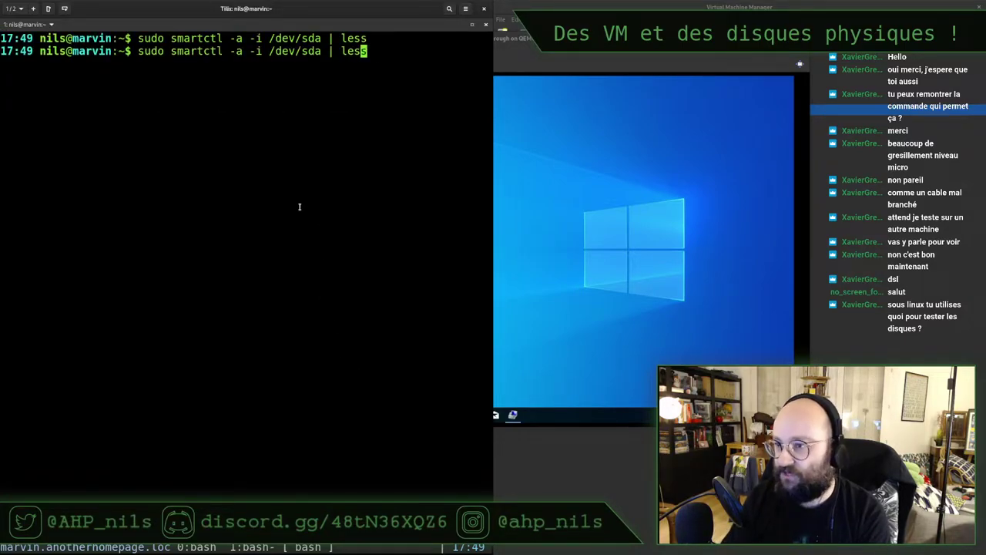
{"action": "key", "text": "BackSpace"}
{"action": "type", "text": "b"}
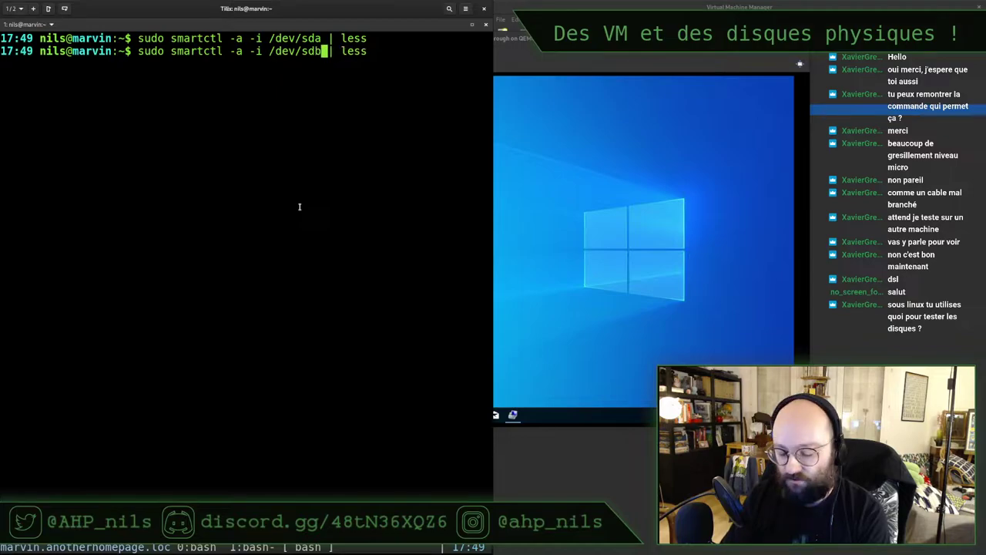
{"action": "key", "text": "Return"}
{"action": "key", "text": "q"}
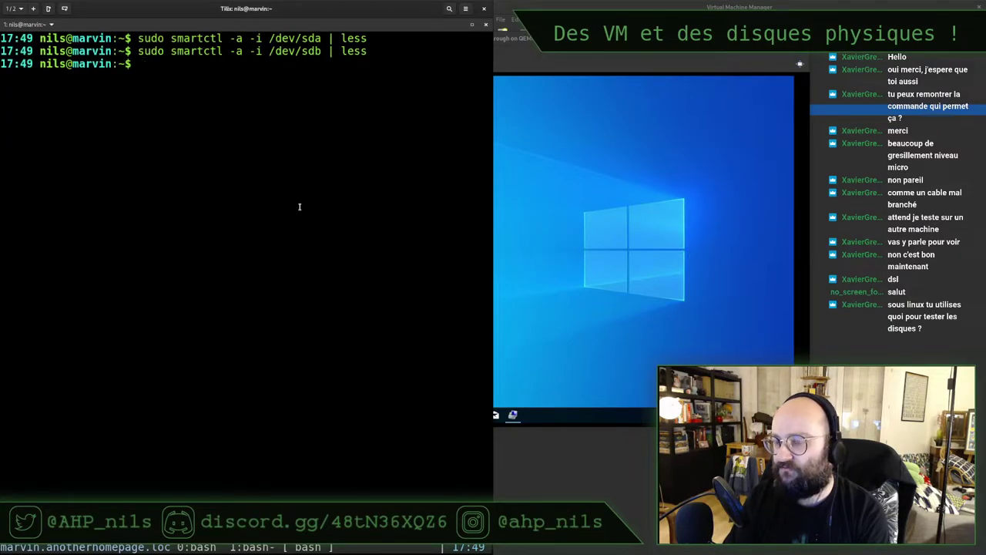
- Shorten the recalled smartctl command to /dev/sd and list the device names available on the host
{"action": "key", "text": "Up"}
{"action": "key", "text": "BackSpace"}
{"action": "key", "text": "BackSpace"}
{"action": "key", "text": "BackSpace"}
{"action": "key", "text": "BackSpace"}
{"action": "key", "text": "BackSpace"}
{"action": "key", "text": "BackSpace"}
{"action": "key", "text": "BackSpace"}
{"action": "key", "text": "BackSpace"}
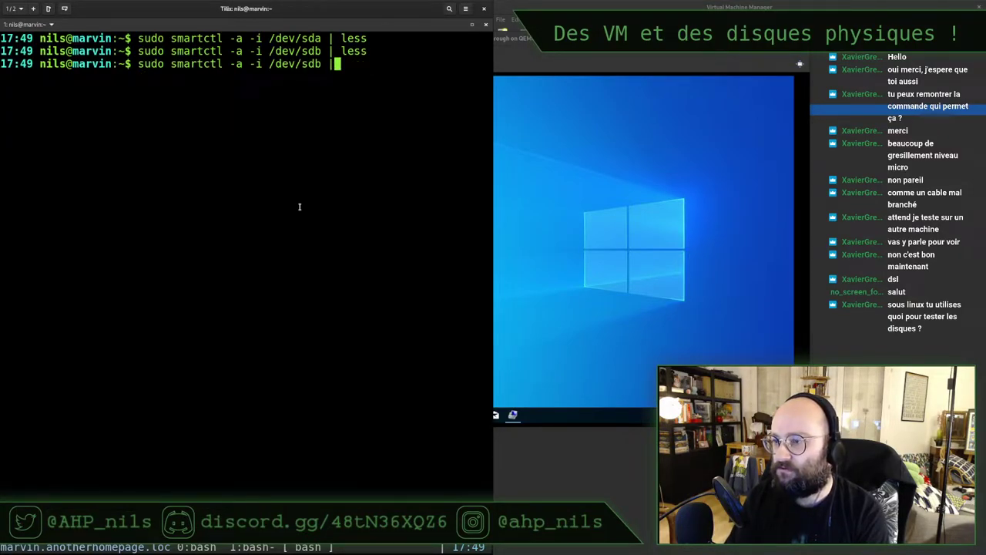
{"action": "key", "text": "Tab"}
{"action": "key", "text": "Tab"}
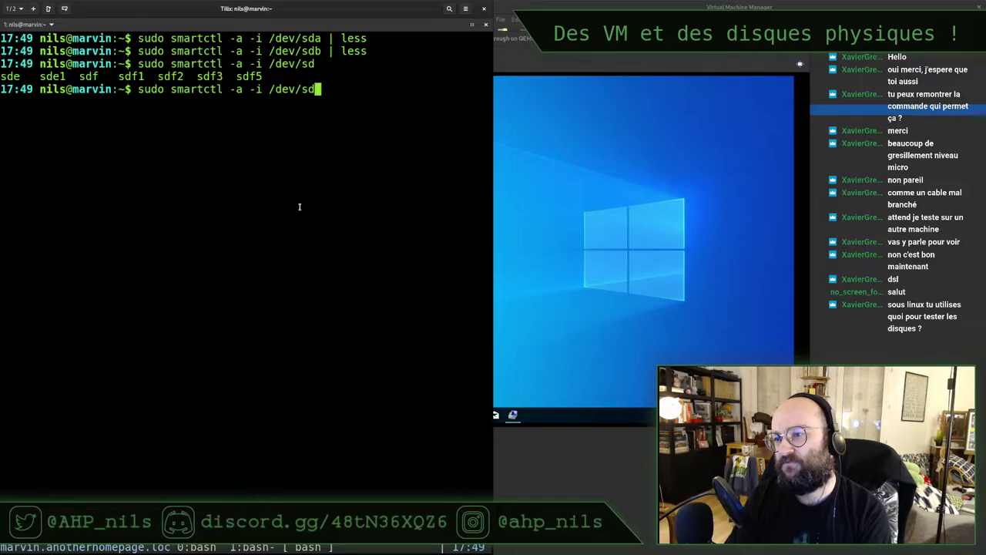
- Run "sudo smartctl -a -i /dev/sde | less" to read the disk's SMART information
{"action": "type", "text": "e"}
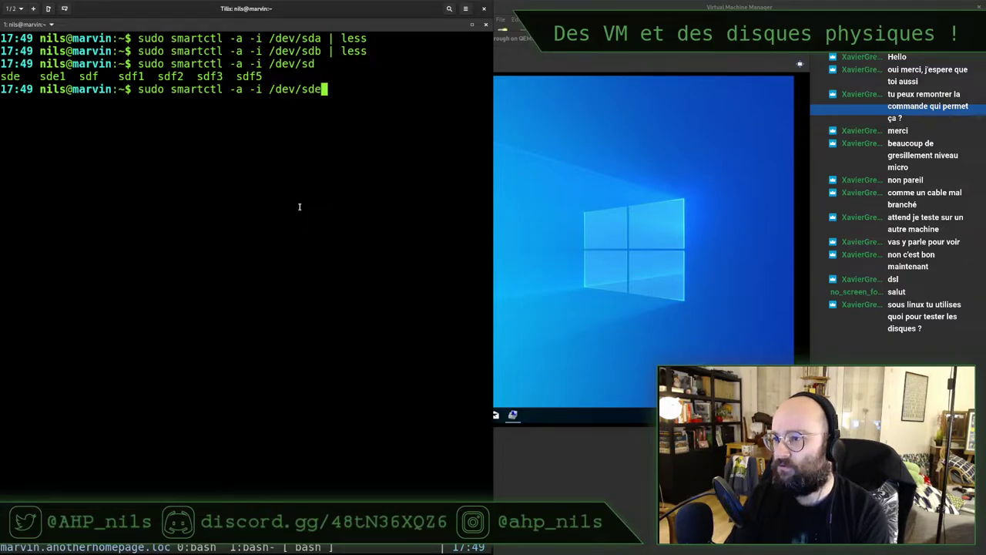
{"action": "type", "text": " | less"}
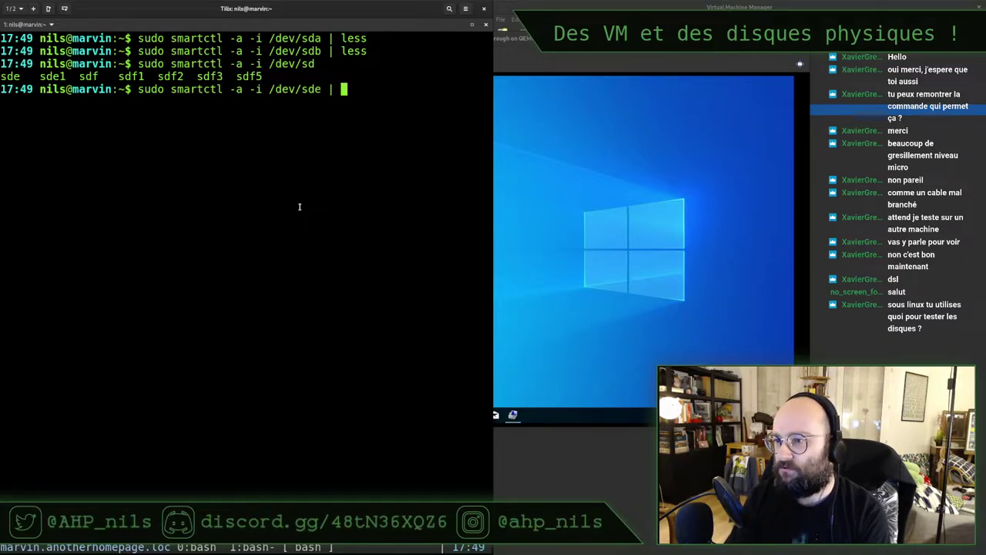
{"action": "key", "text": "Return"}
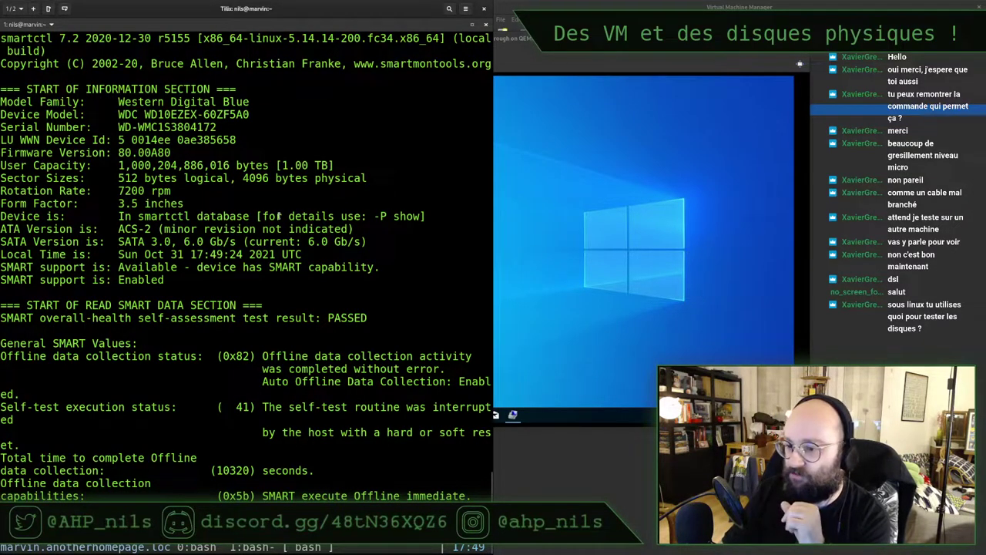
- Highlight the serial number line and the rotation rate line in the smartctl output for /dev/sde
{"action": "triple_click", "coordinate": [147, 126]}
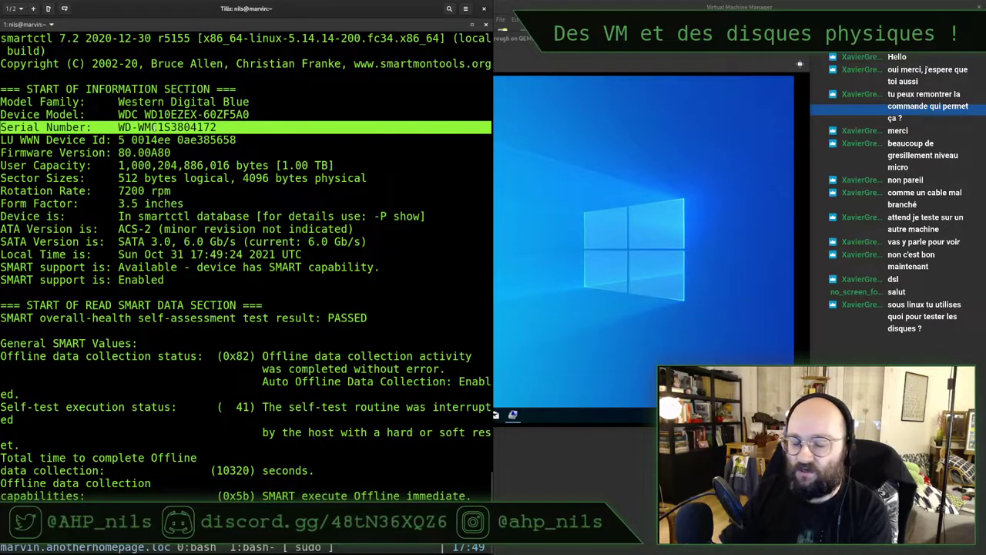
{"action": "left_click", "coordinate": [154, 128]}
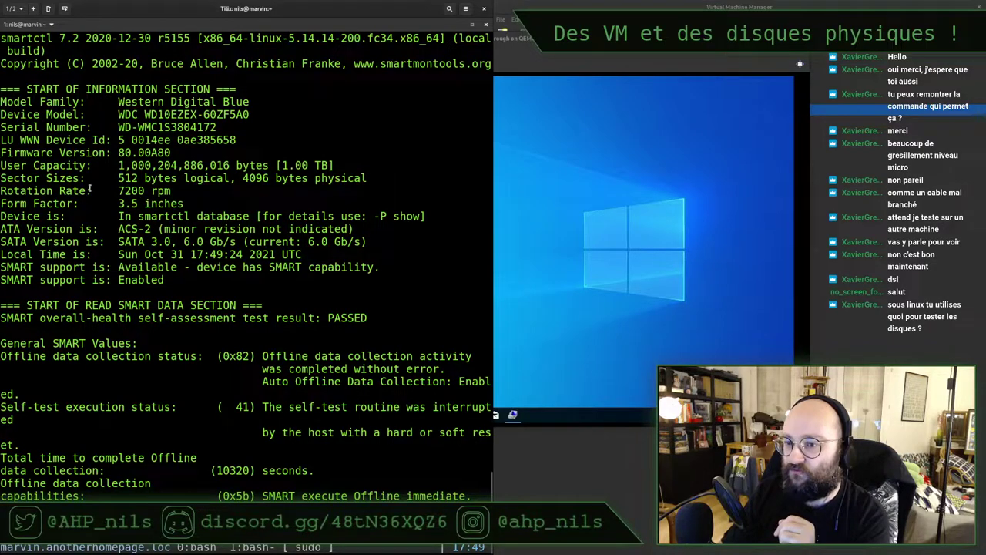
{"action": "triple_click", "coordinate": [132, 189]}
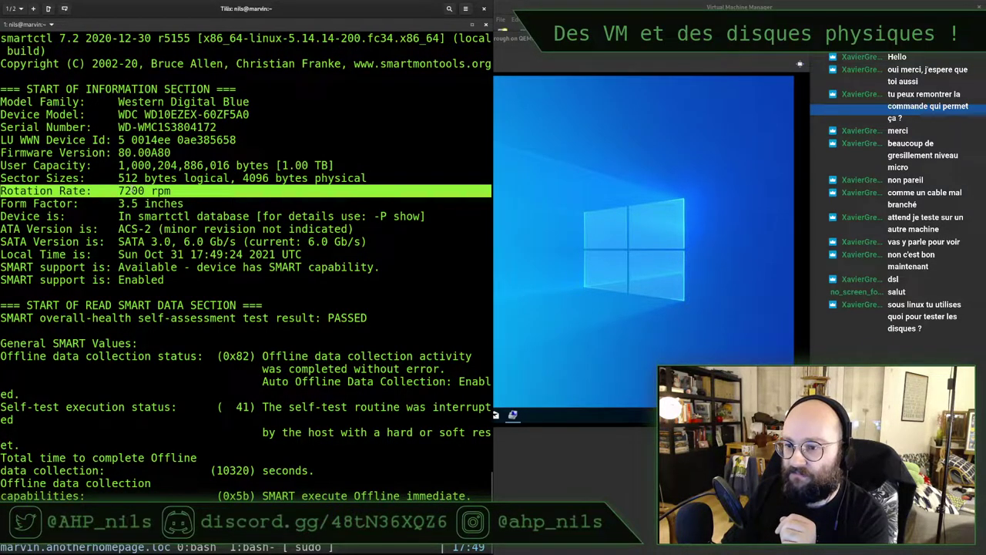